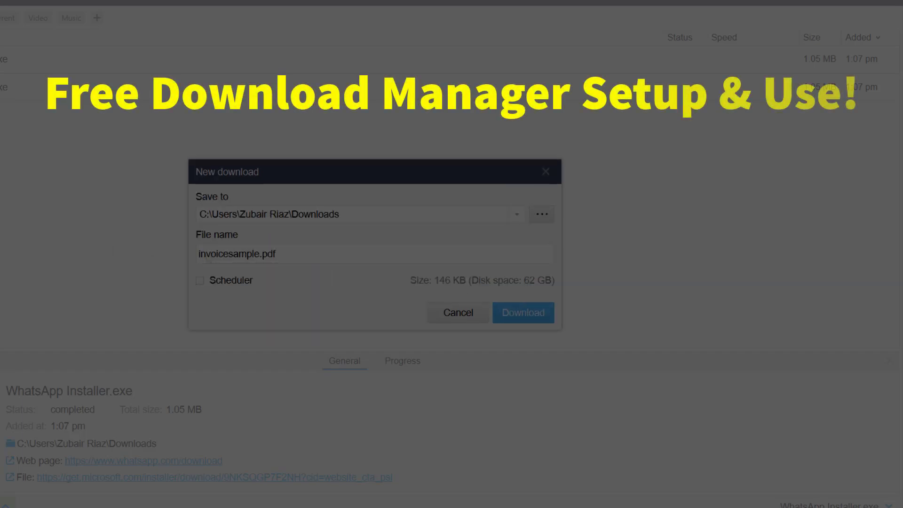
Step: Filter Chrome's extensions by 'free' and open Free Download Manager's details page
left_click_drag(198, 254, 274, 254)
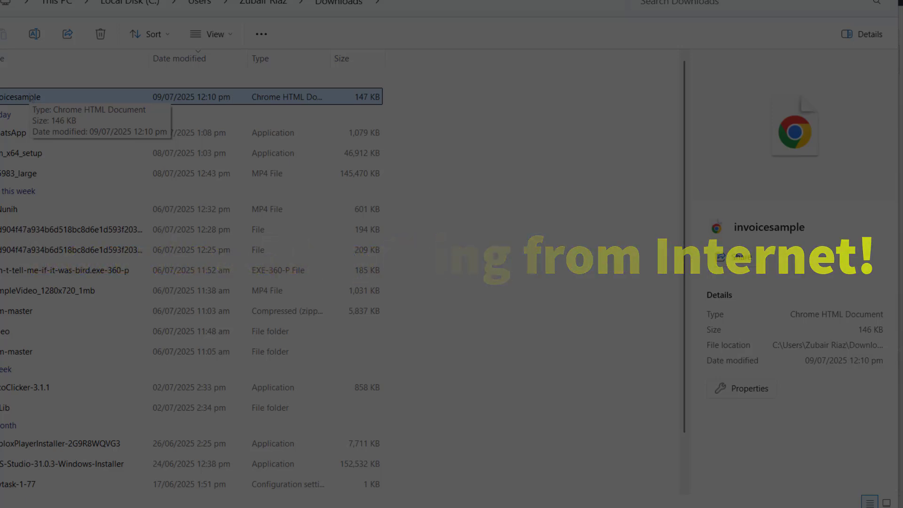
left_click(725, 19)
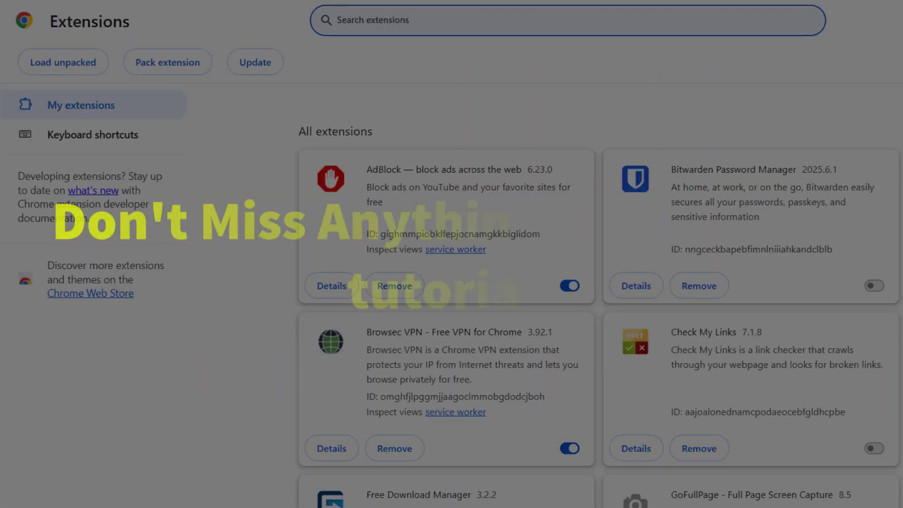
type("free")
left_click(636, 285)
Step: Toggle the Free Download Manager extension's incognito access and file URL access
scroll(395, 327, "down", 6)
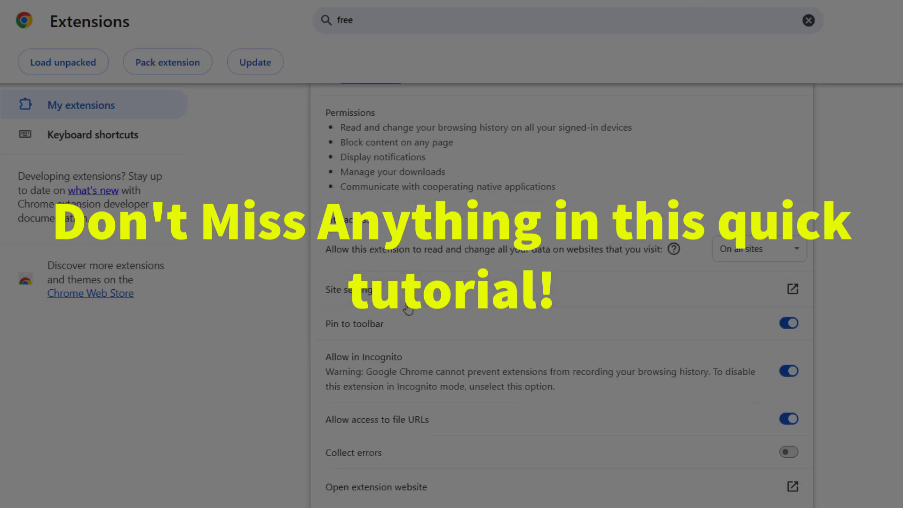
left_click(789, 371)
left_click(789, 419)
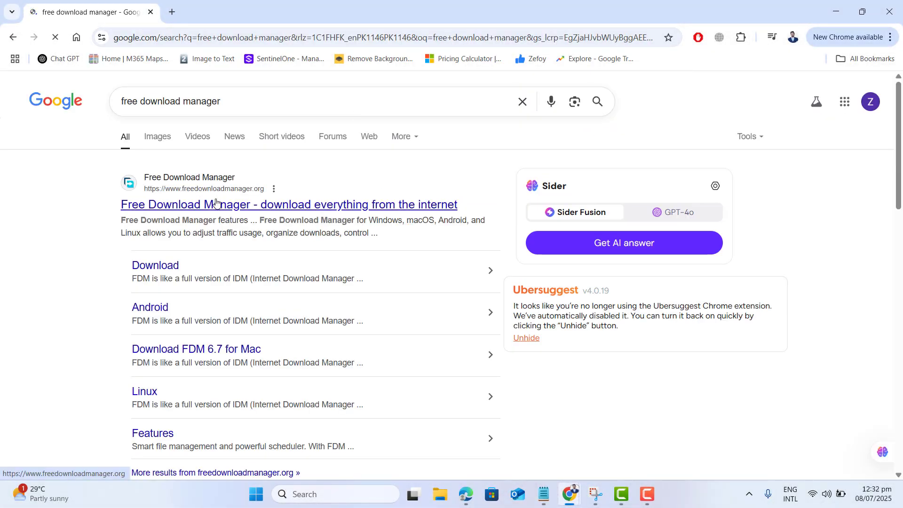
Step: Save the 64-bit fdm_x64_setup installer from the FDM Windows page to D: and show it in its folder
left_click(216, 203)
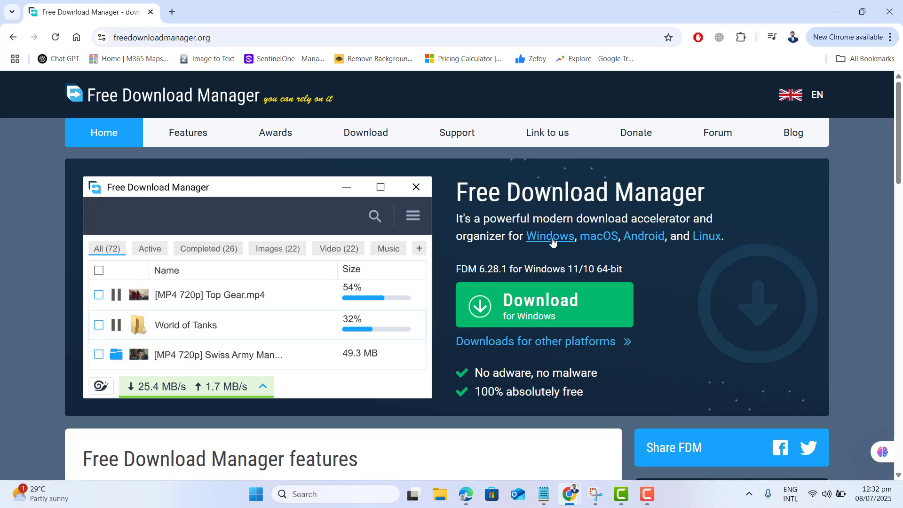
left_click(533, 238)
left_click(161, 424)
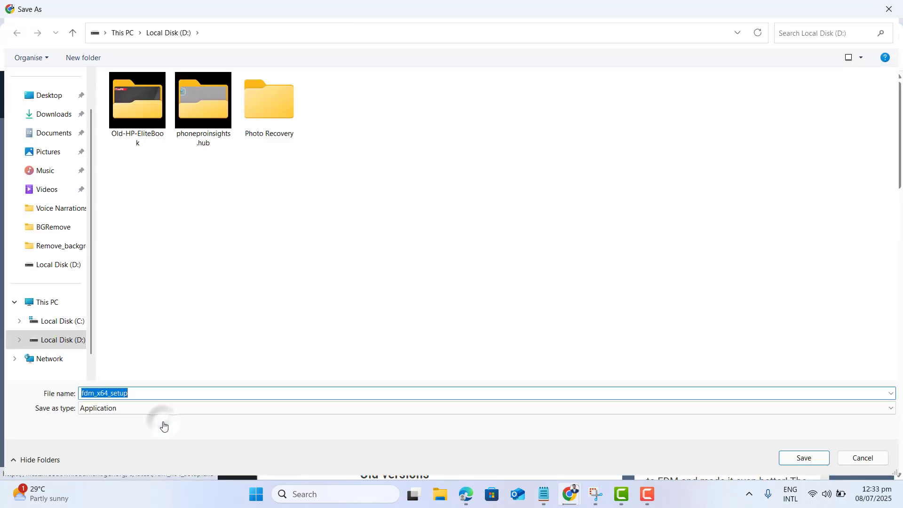
left_click(817, 462)
left_click(751, 37)
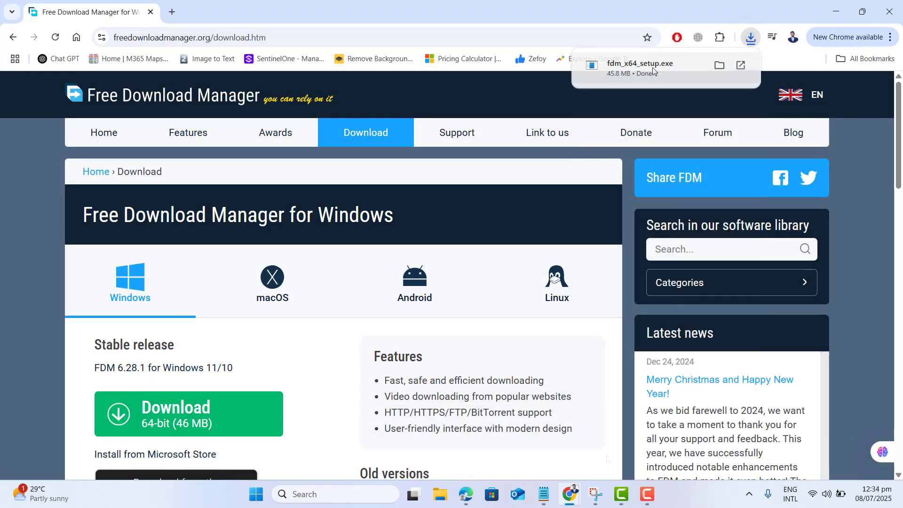
left_click(720, 66)
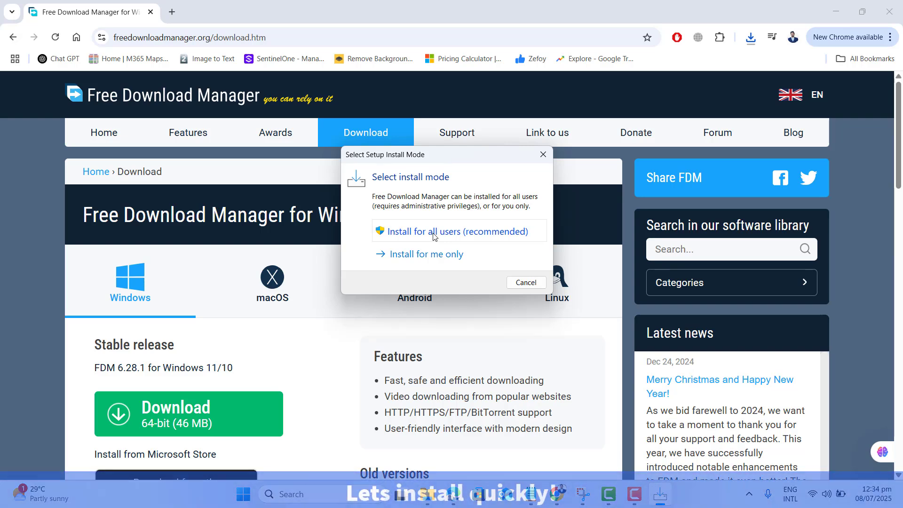
Step: Install Free Download Manager for all users with default folders and a desktop shortcut, then launch it
left_click(433, 233)
left_click(460, 275)
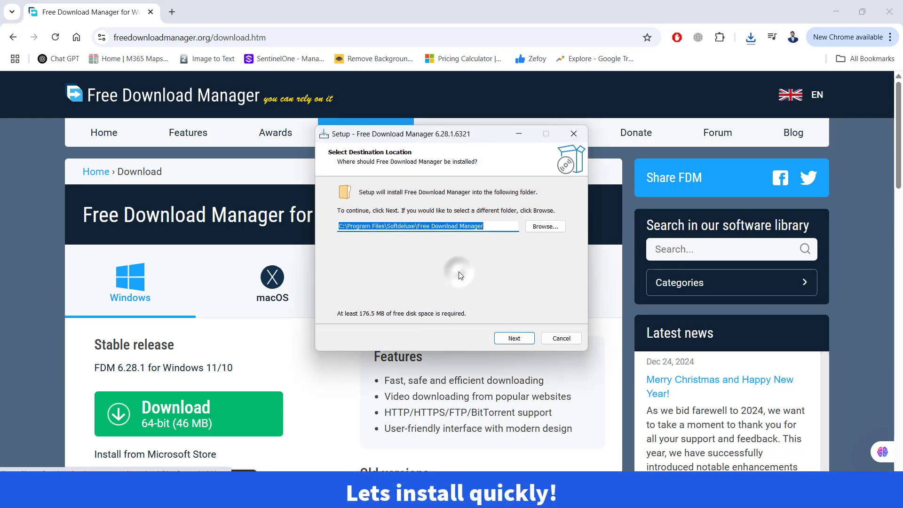
left_click(514, 338)
left_click(513, 338)
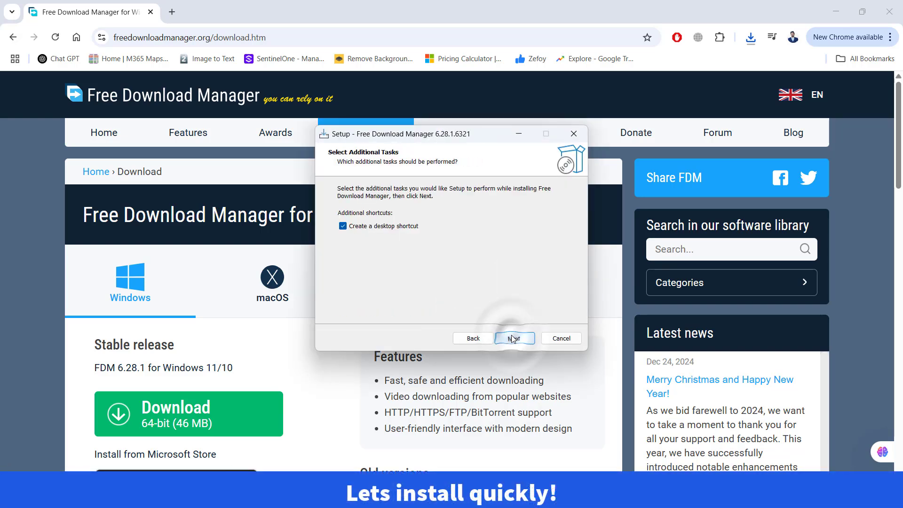
left_click(513, 338)
left_click(513, 339)
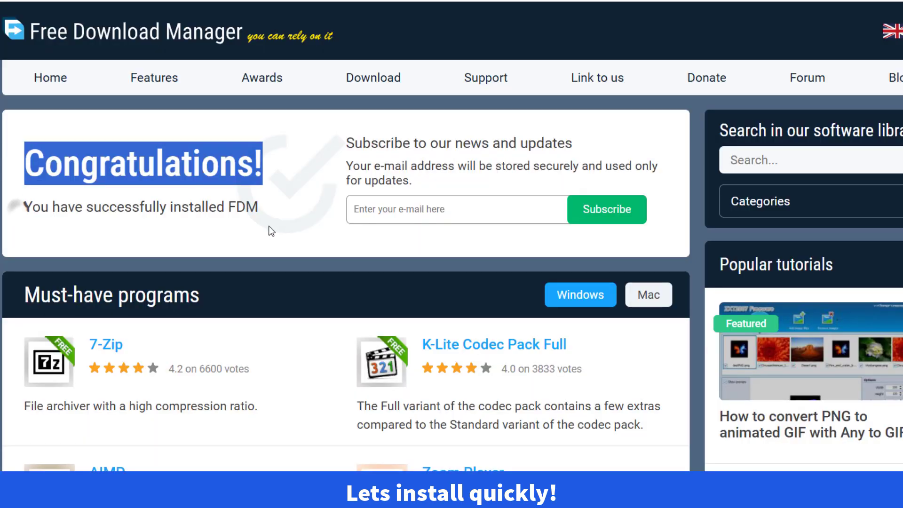
triple_click(291, 237)
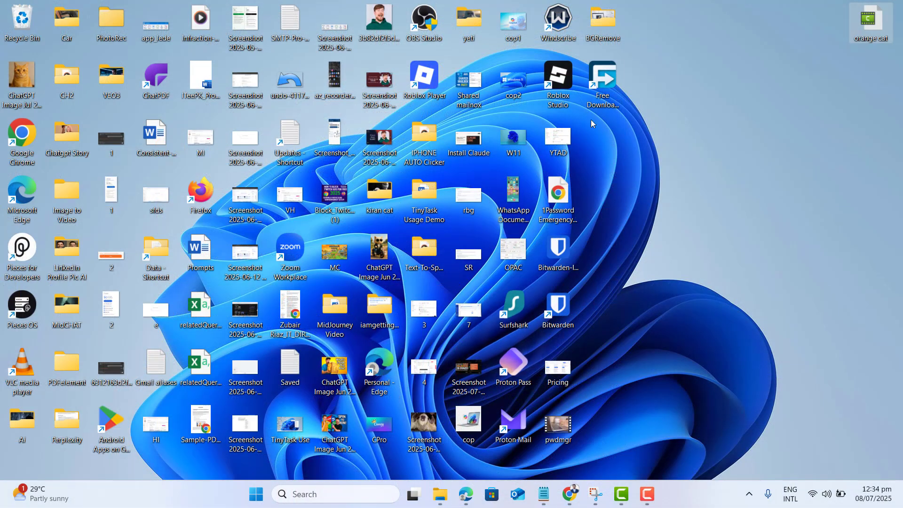
double_click(605, 76)
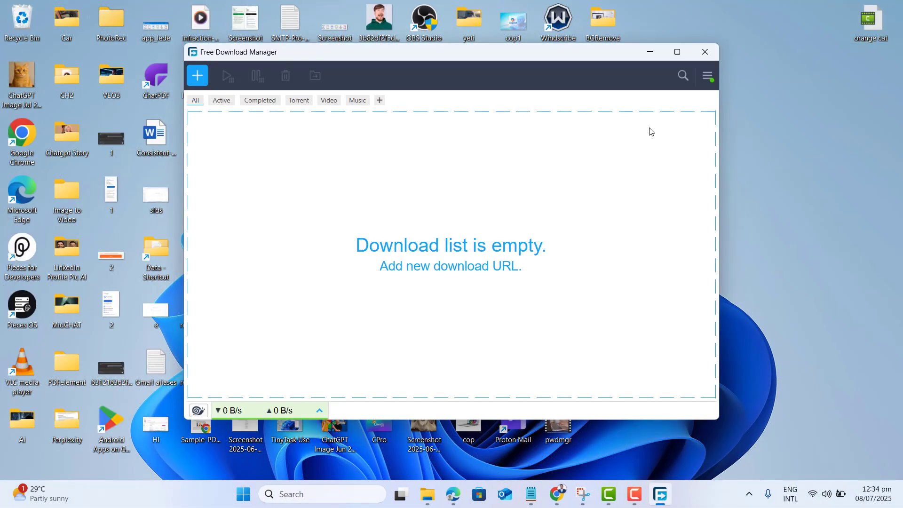
Step: Maximize the Free Download Manager window and open the Add download dialog
left_click(677, 52)
left_click(19, 31)
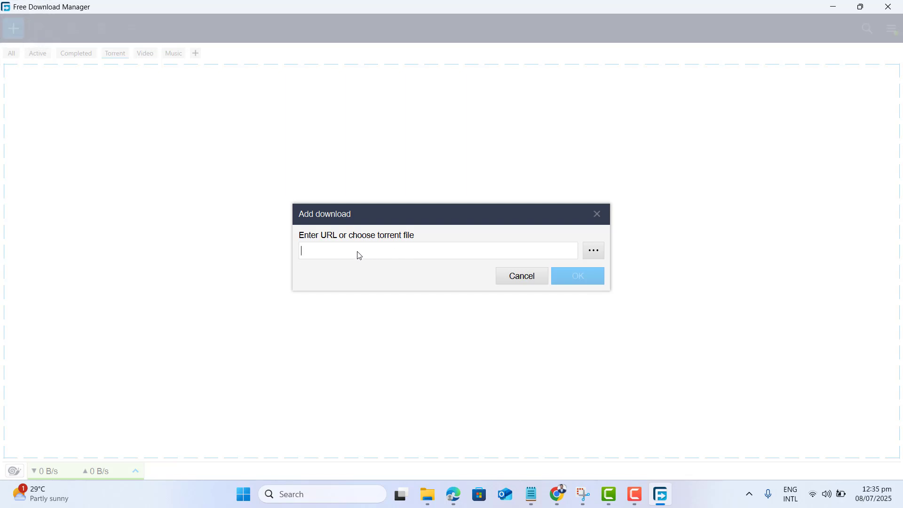
Step: Cancel Add download and search Google for 'free download manager extension for chrome' in a new tab
left_click(521, 276)
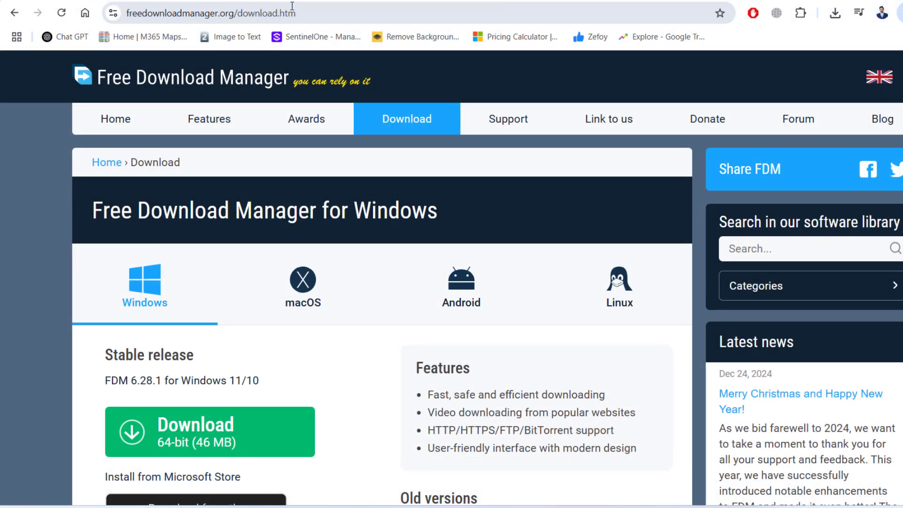
key("ctrl+t")
left_click(275, 13)
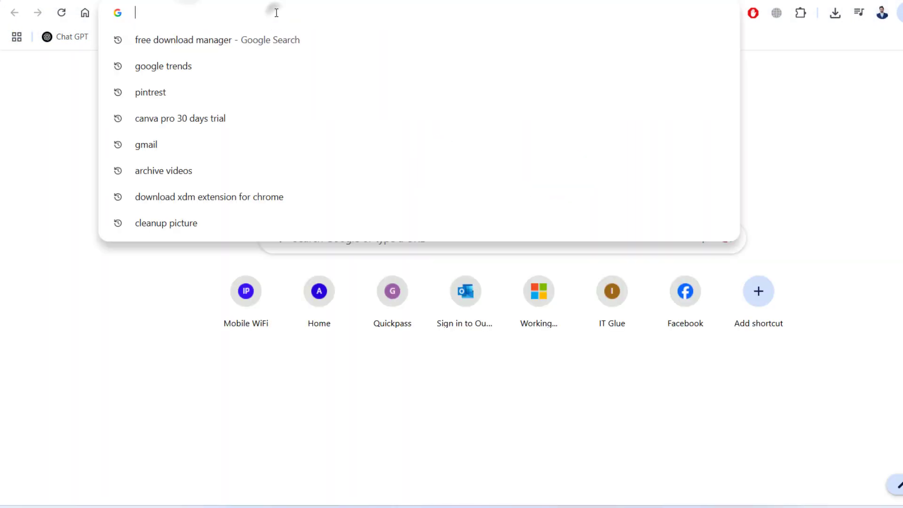
type("free")
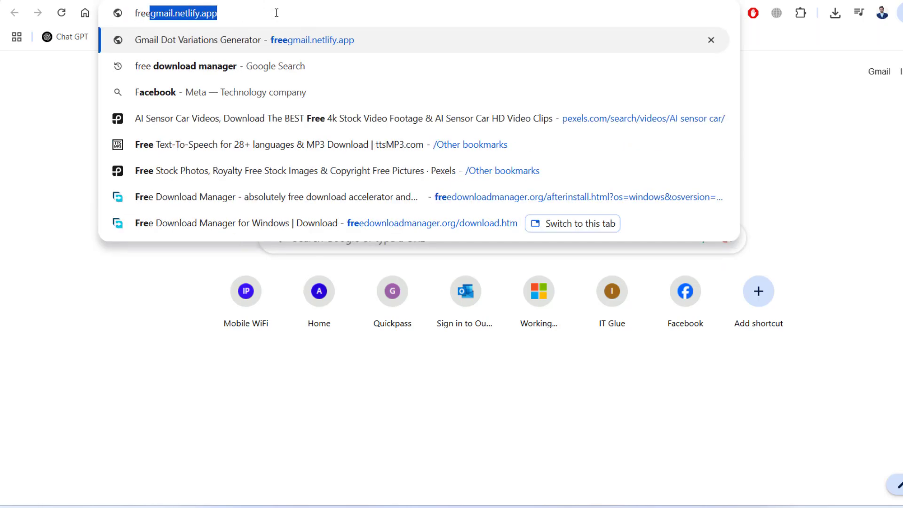
type(" download mana")
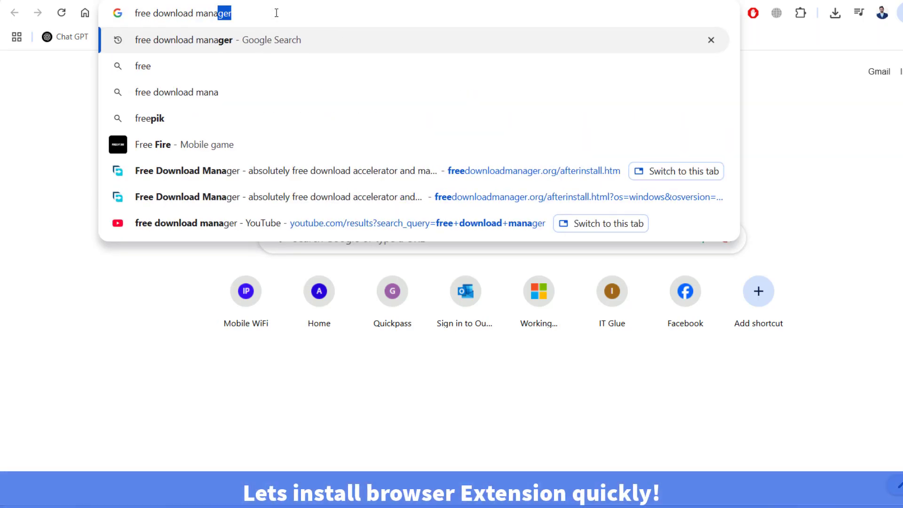
type("ger exte")
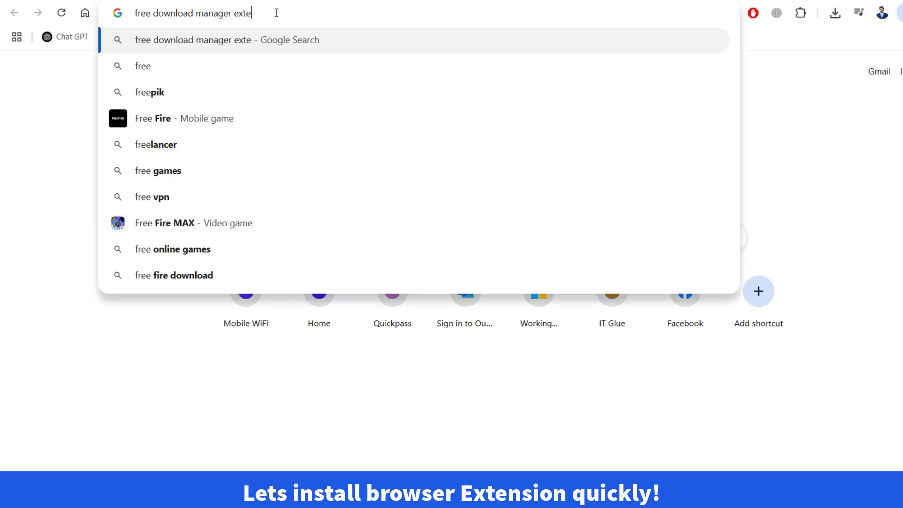
type("nsion for chrok")
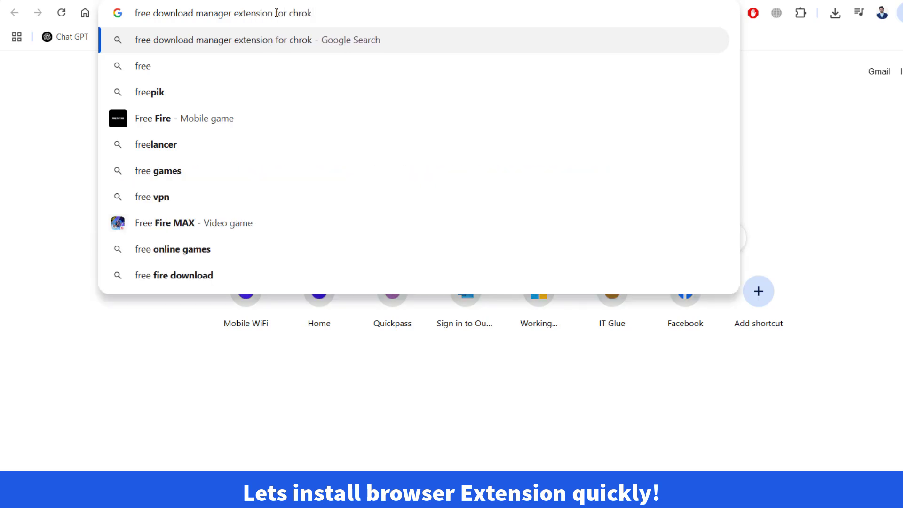
key("BackSpace")
type("e")
key("Return")
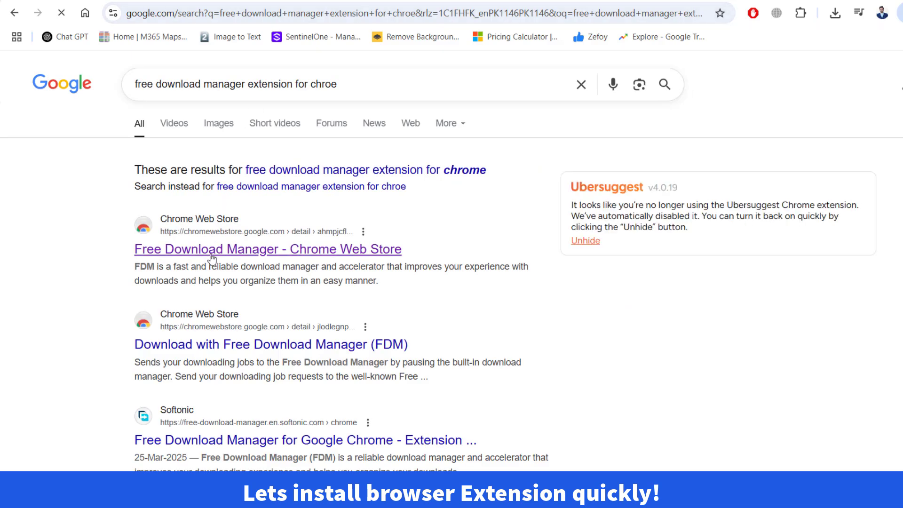
Step: Add the Free Download Manager extension to Chrome from its Chrome Web Store page
left_click(211, 253)
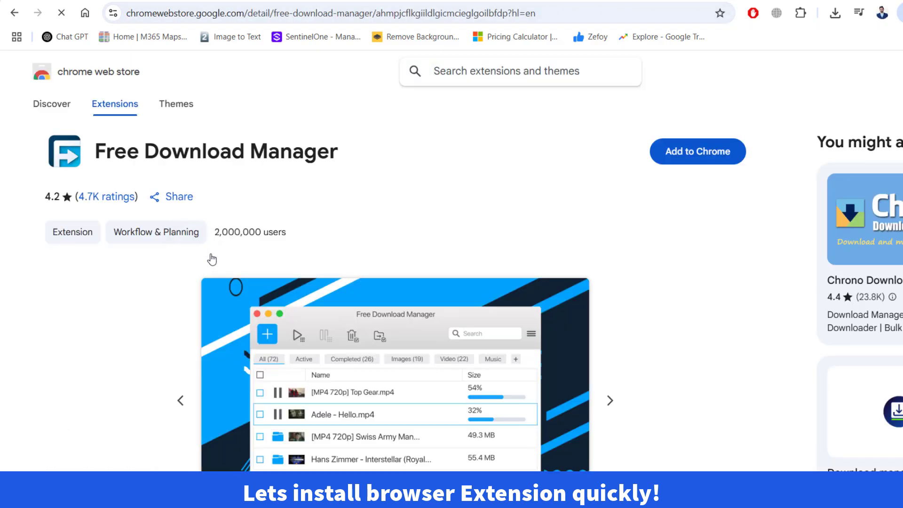
left_click_drag(55, 146, 692, 152)
left_click(692, 151)
left_click(527, 211)
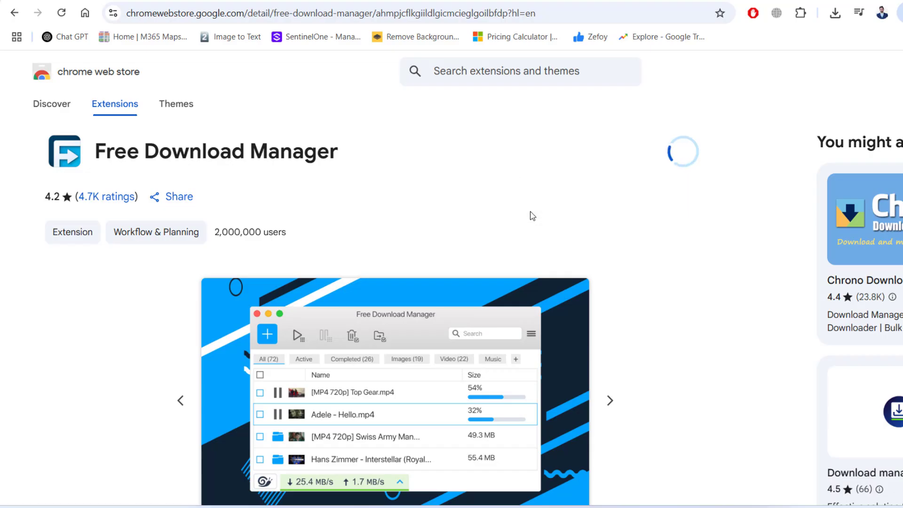
left_click(777, 12)
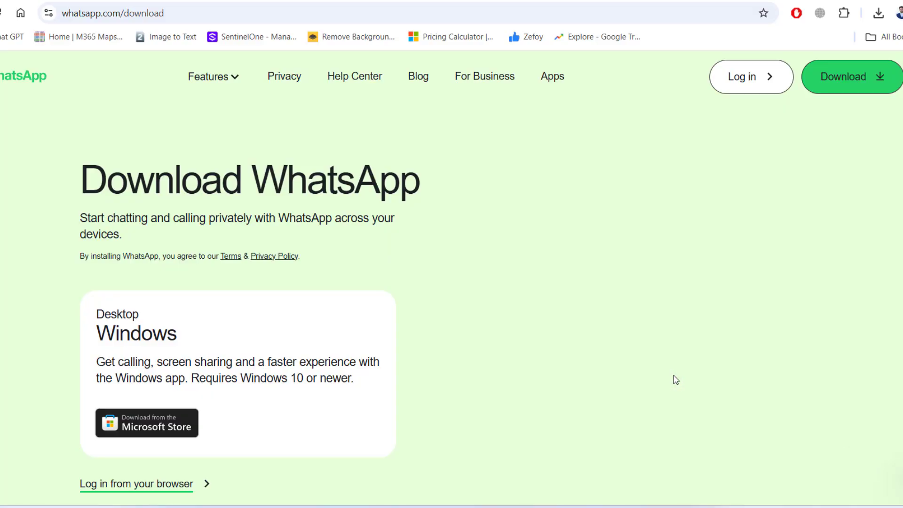
Step: Pin Free Download Manager to Chrome's toolbar and start the WhatsApp installer download
left_click(844, 13)
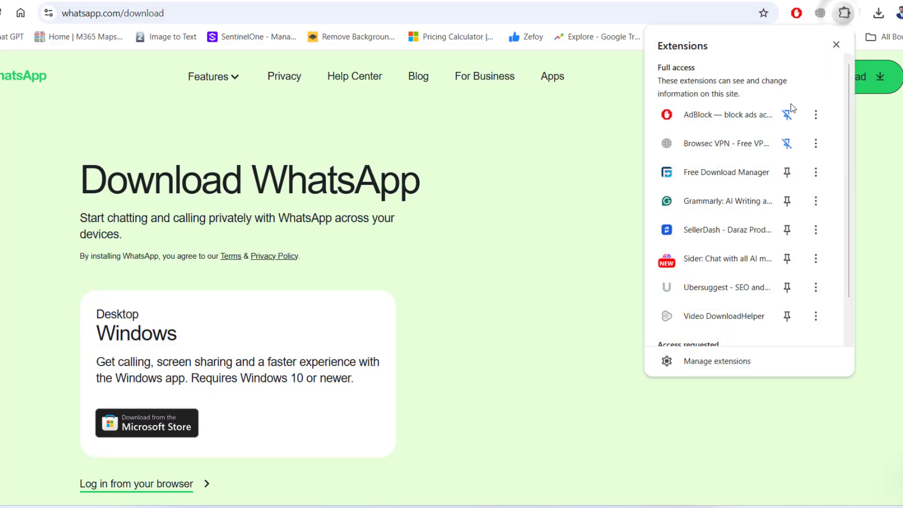
left_click(788, 173)
left_click(642, 288)
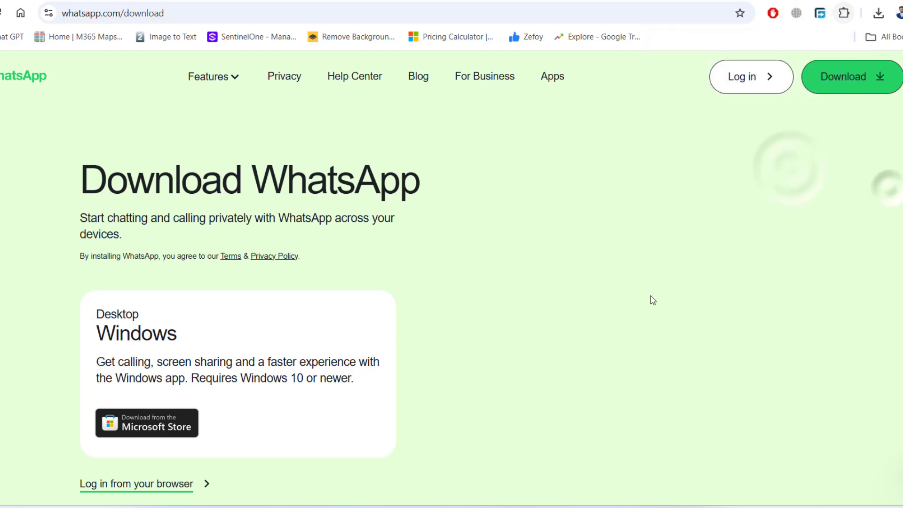
left_click(853, 82)
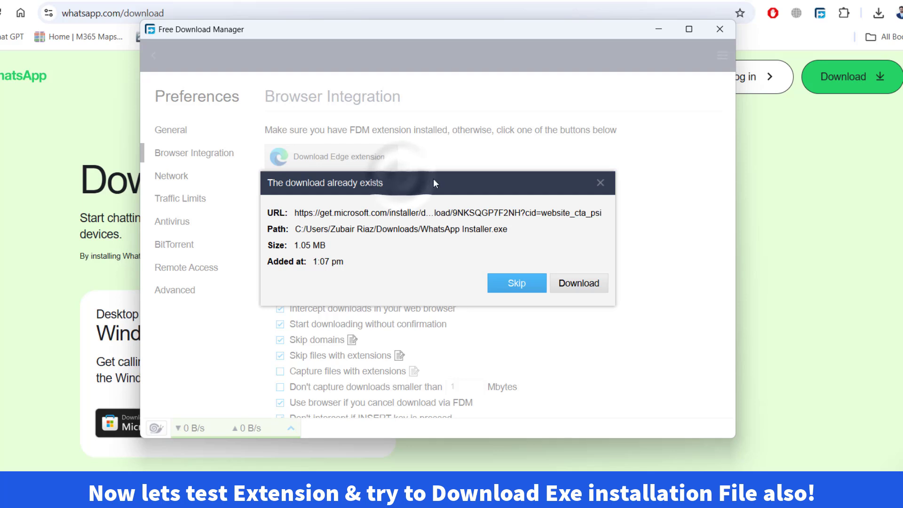
Step: Re-download WhatsApp Installer.exe anyway and overwrite the existing file
left_click(570, 292)
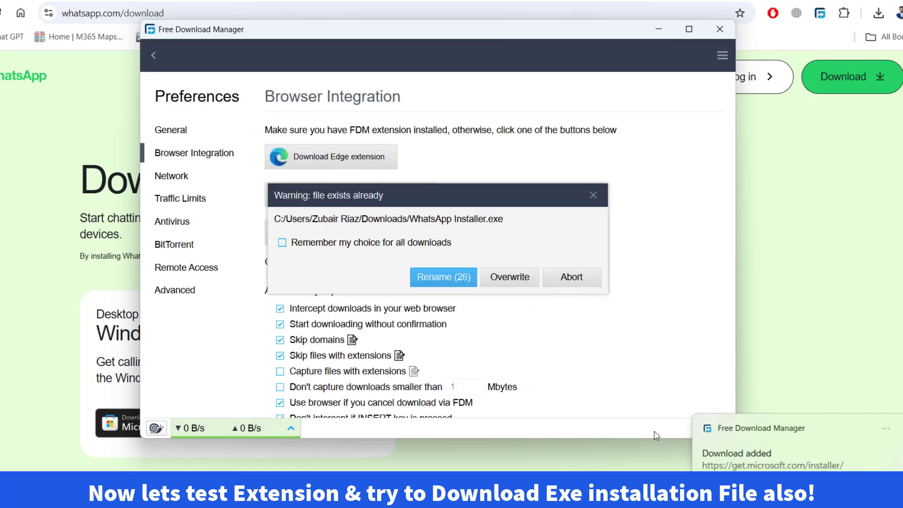
left_click(510, 282)
left_click(509, 282)
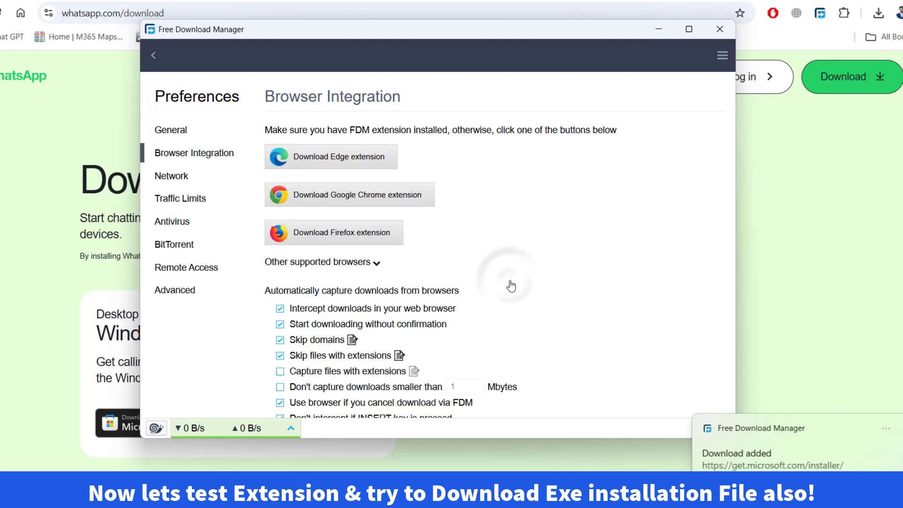
Step: Return from Preferences to the downloads list and open the WhatsApp installer's folder
left_click(153, 55)
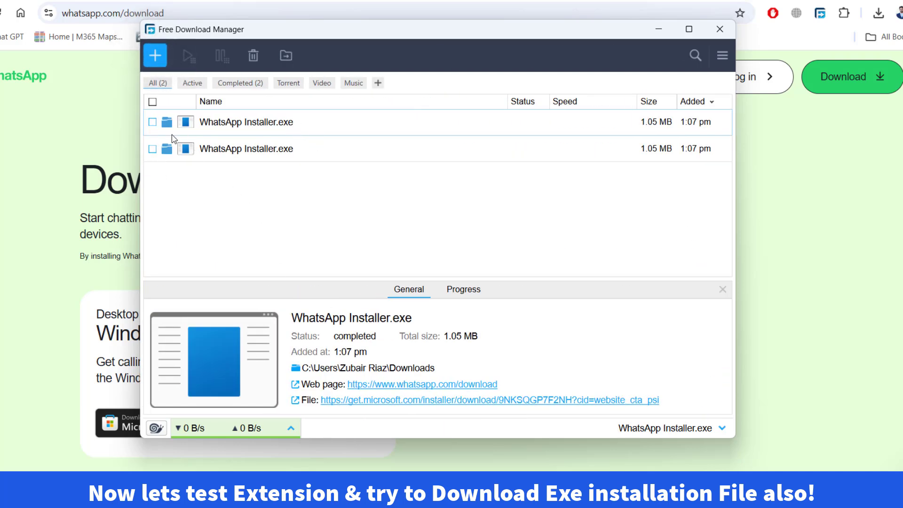
left_click(167, 122)
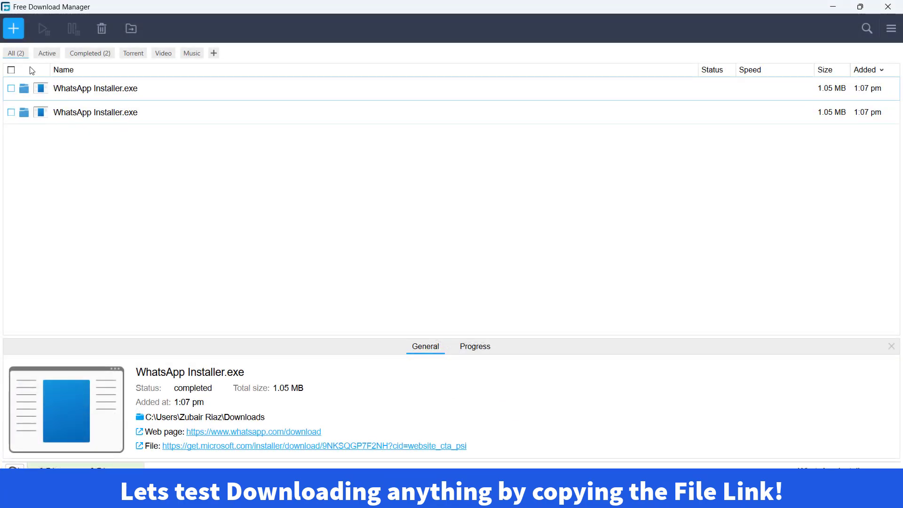
Step: Add the invoicesample.pdf link as a new download and save it to Downloads under its own name
left_click(13, 29)
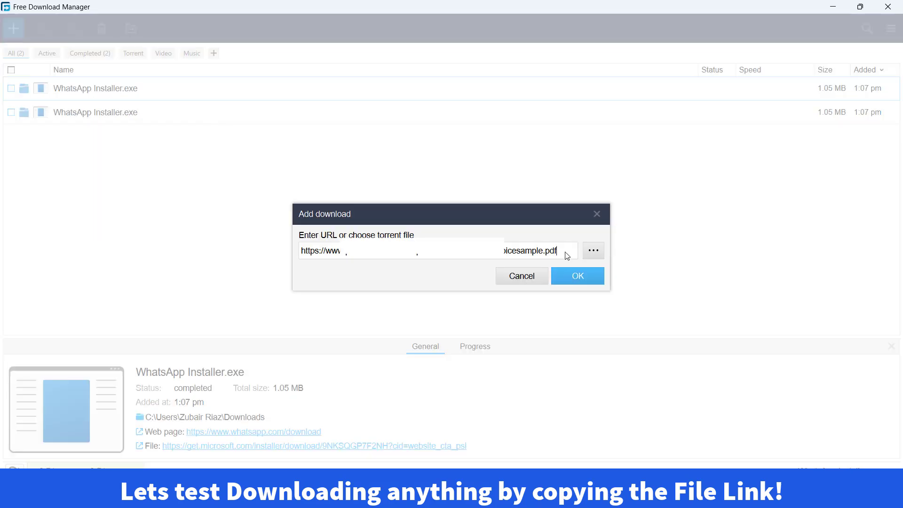
left_click_drag(568, 255, 108, 260)
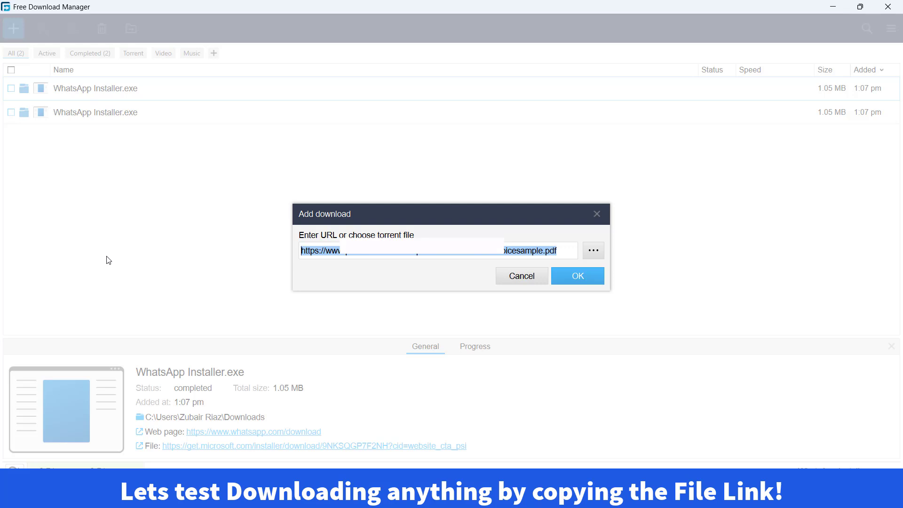
key("End")
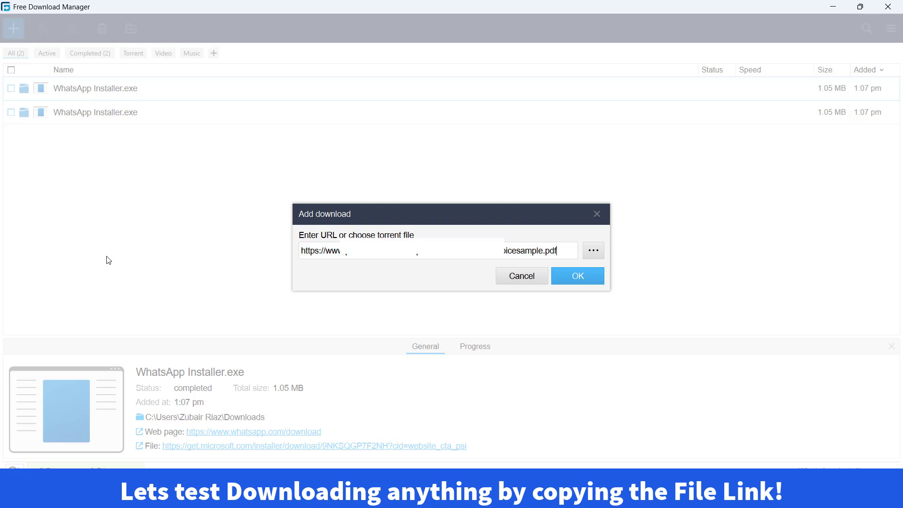
left_click(581, 281)
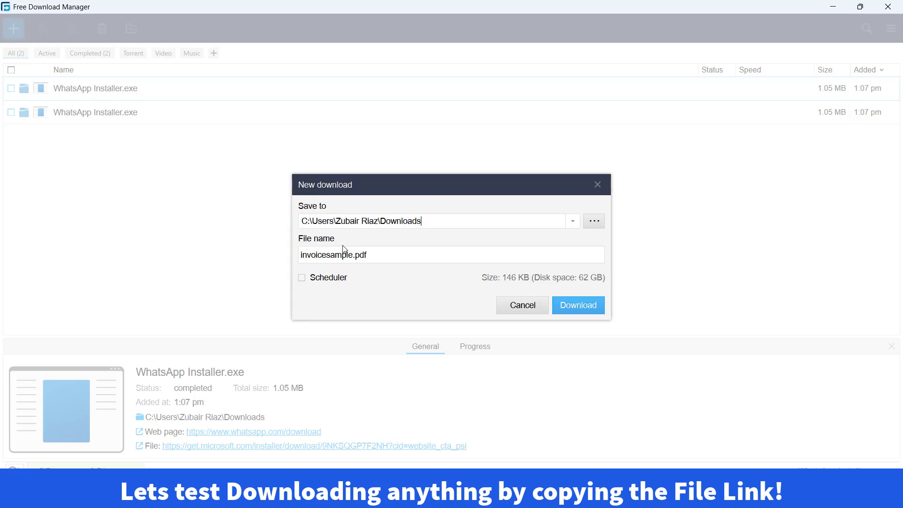
left_click_drag(338, 259, 377, 259)
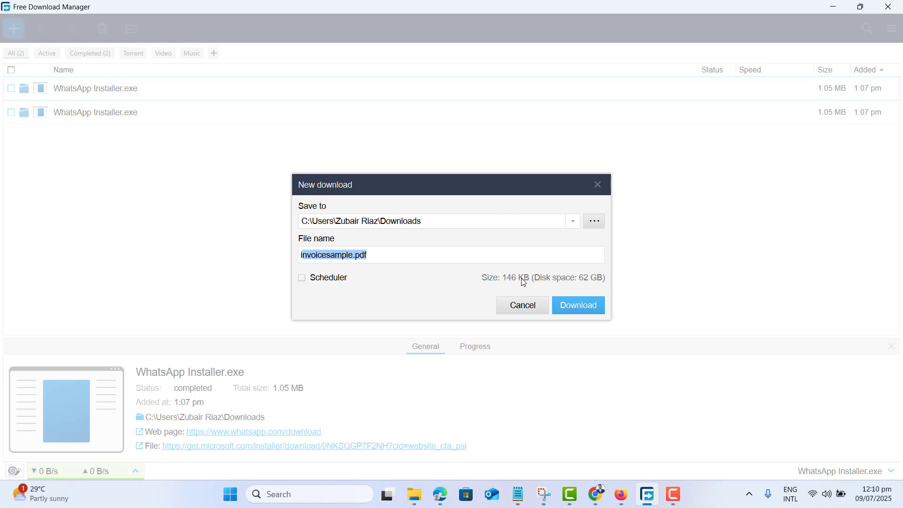
left_click(580, 310)
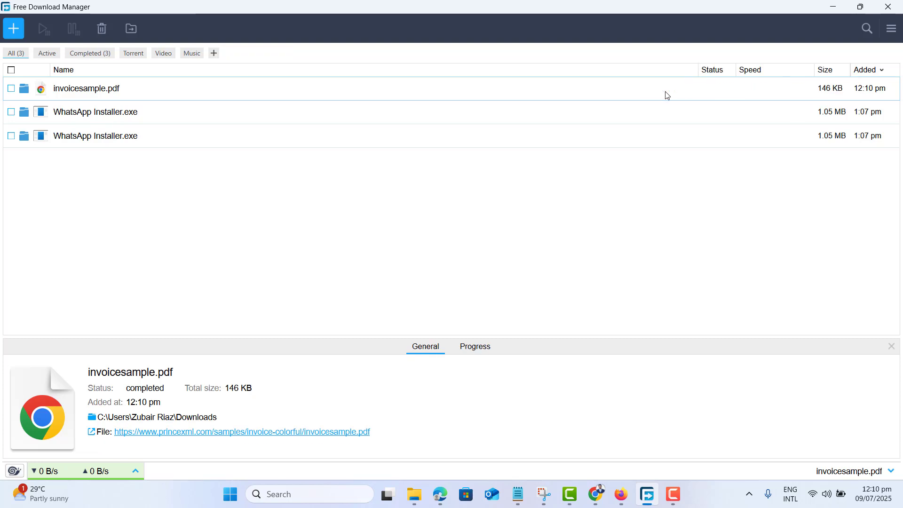
Step: Open invoicesample.pdf's containing folder, Downloads, in File Explorer
left_click(25, 90)
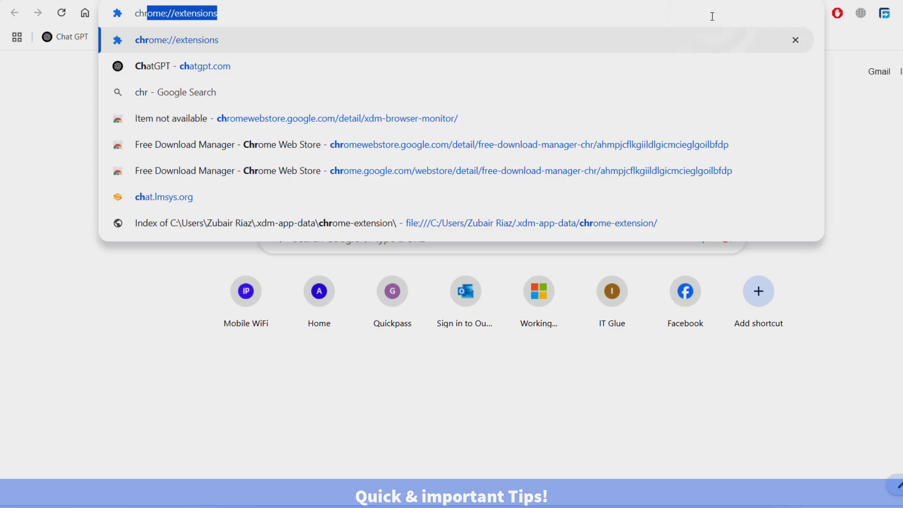
Step: Go to Chrome's extensions page and filter the list by 'free'
key("BackSpace")
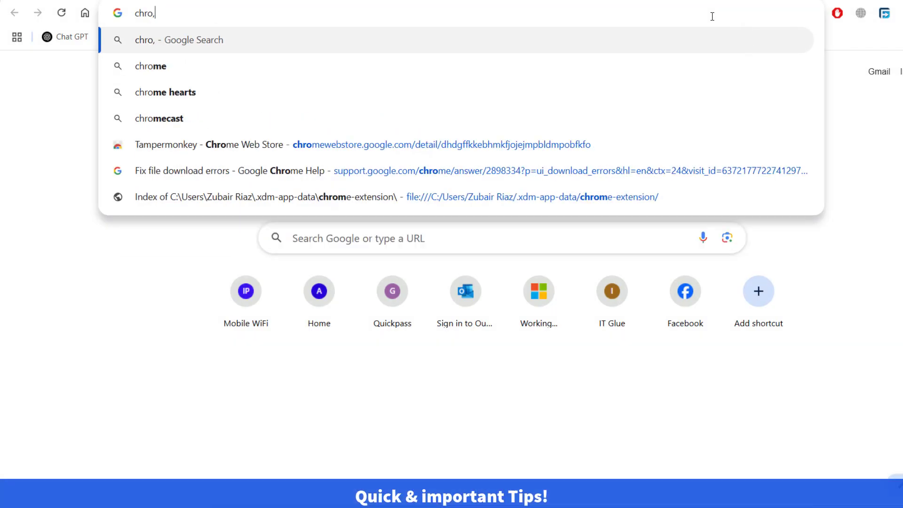
type("me")
key("Return")
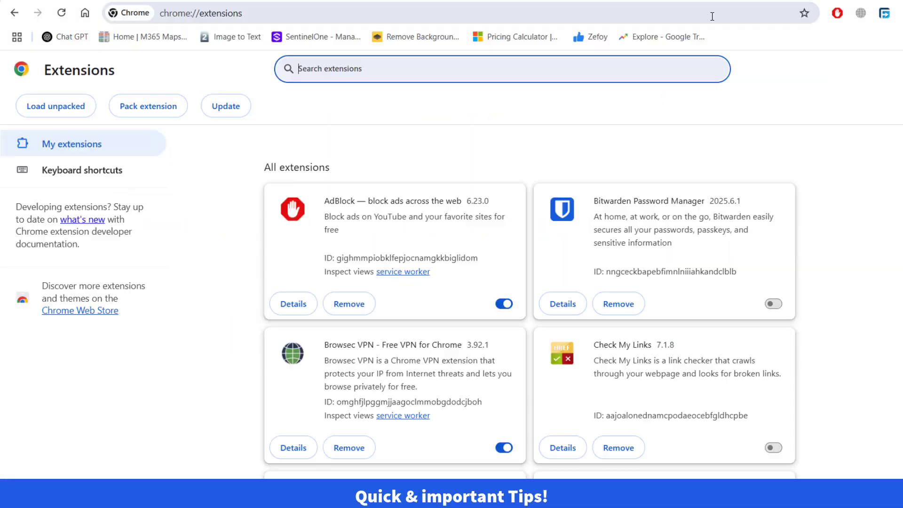
left_click(667, 61)
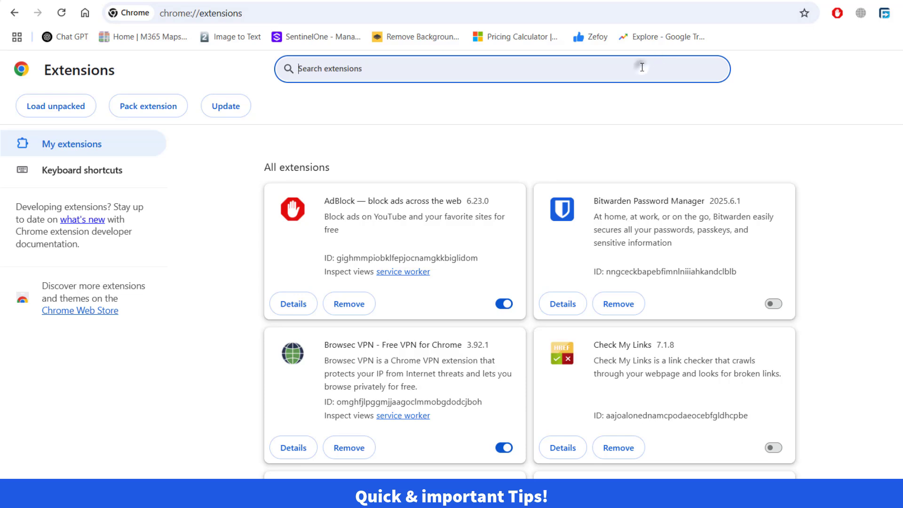
type("free")
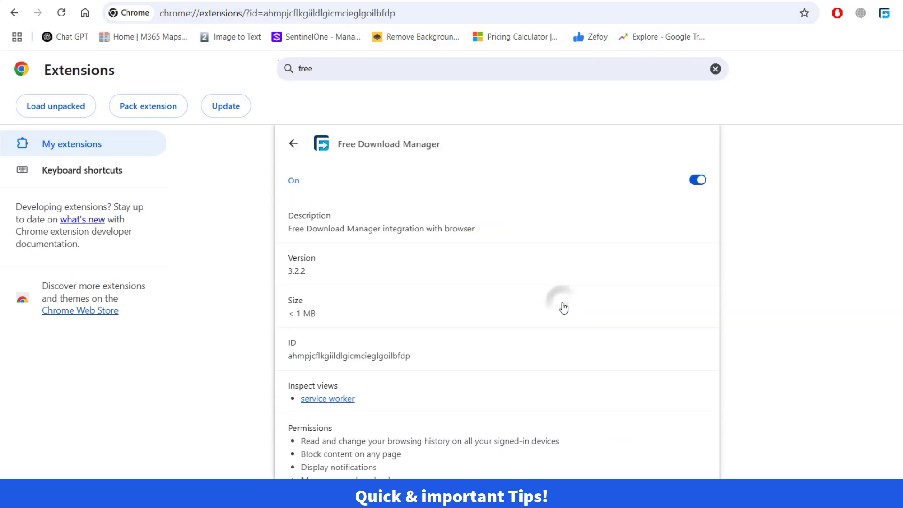
Step: Keep FDM's Allow in Incognito and file URL access enabled, then update all extensions
scroll(498, 304, "down", 6)
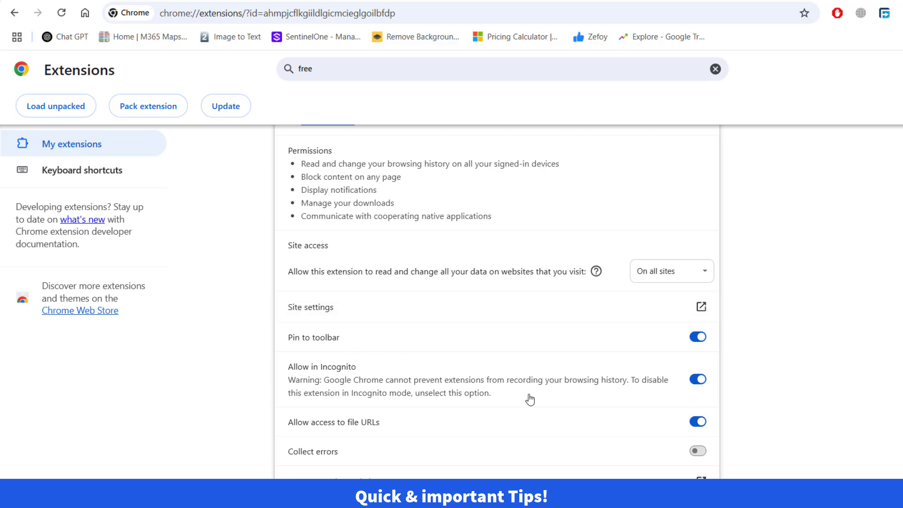
left_click(698, 379)
left_click(699, 380)
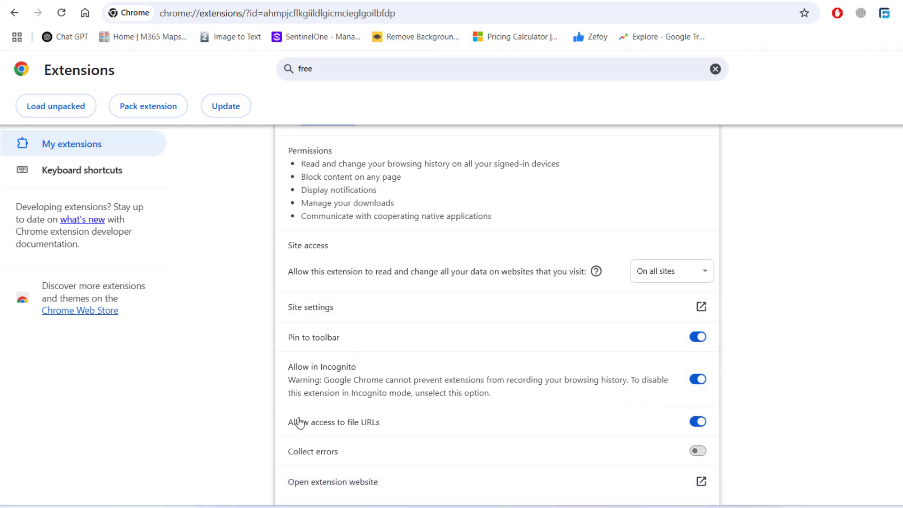
left_click(700, 423)
left_click(701, 423)
scroll(497, 310, "up", 6)
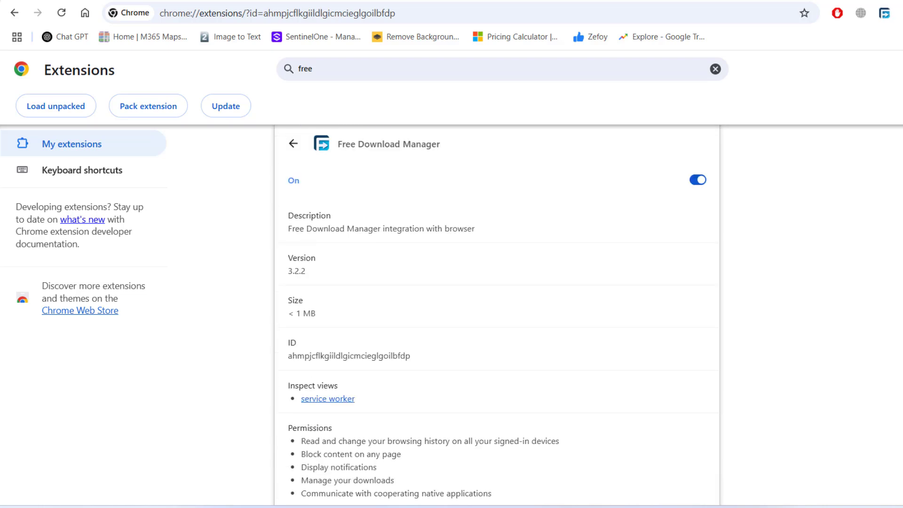
left_click(233, 109)
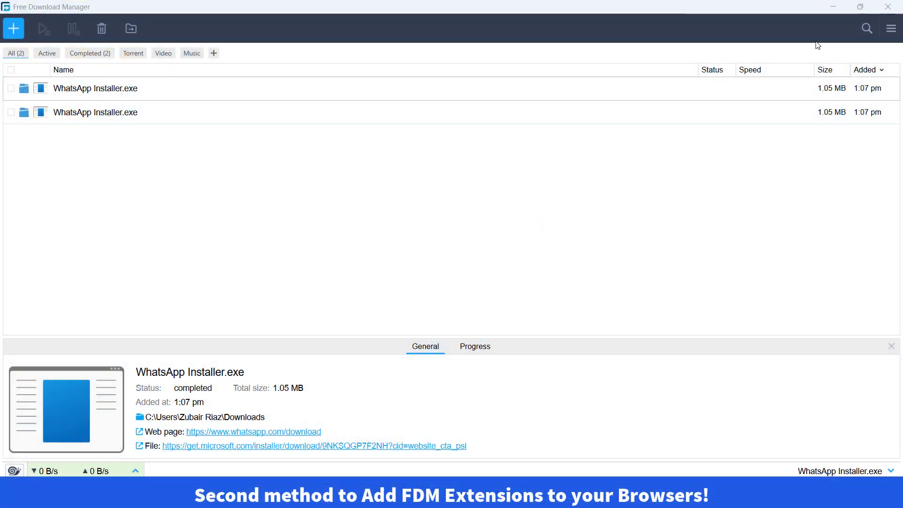
Step: Open Preferences from the FDM main menu and select the Browser Integration page
left_click(893, 34)
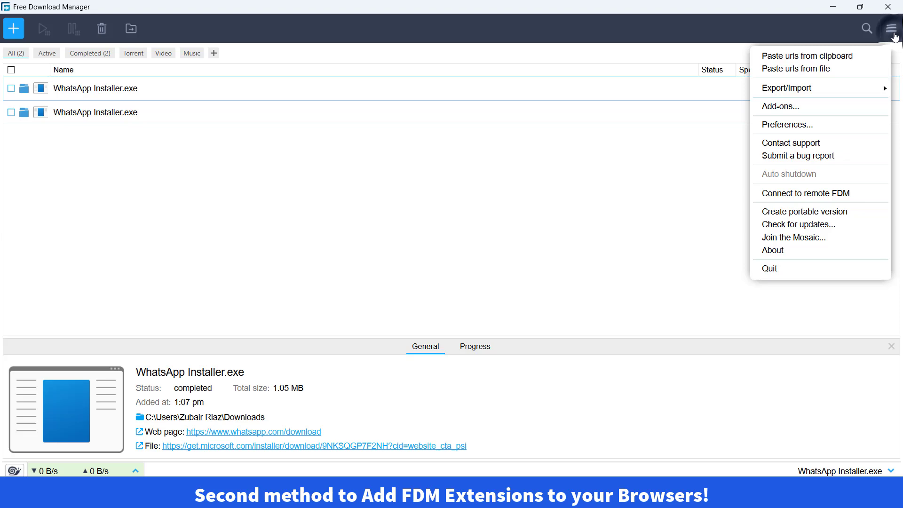
left_click(777, 129)
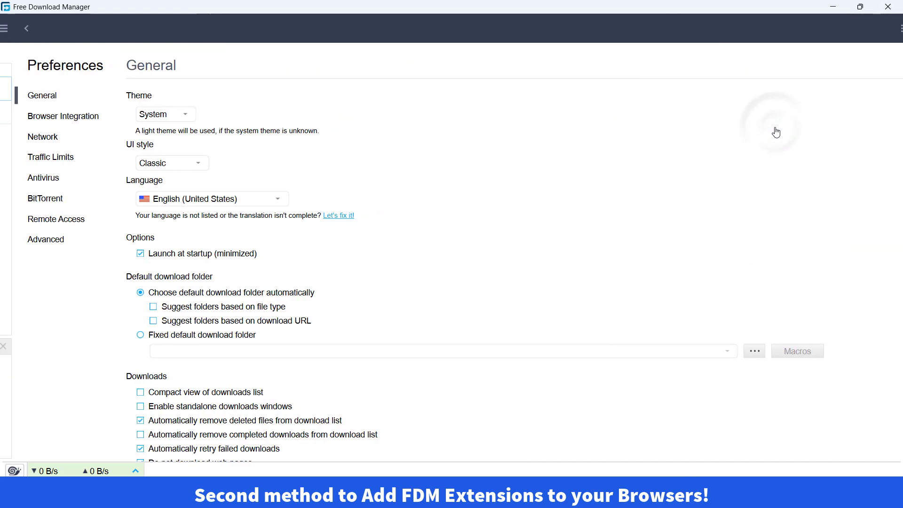
left_click(49, 117)
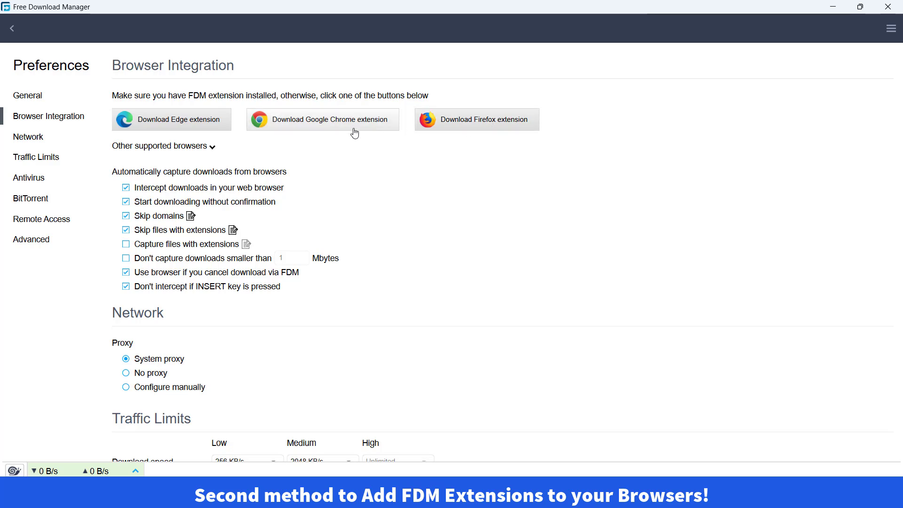
Step: Request the Firefox extension and confirm its add-on page shows it already installed
left_click(469, 124)
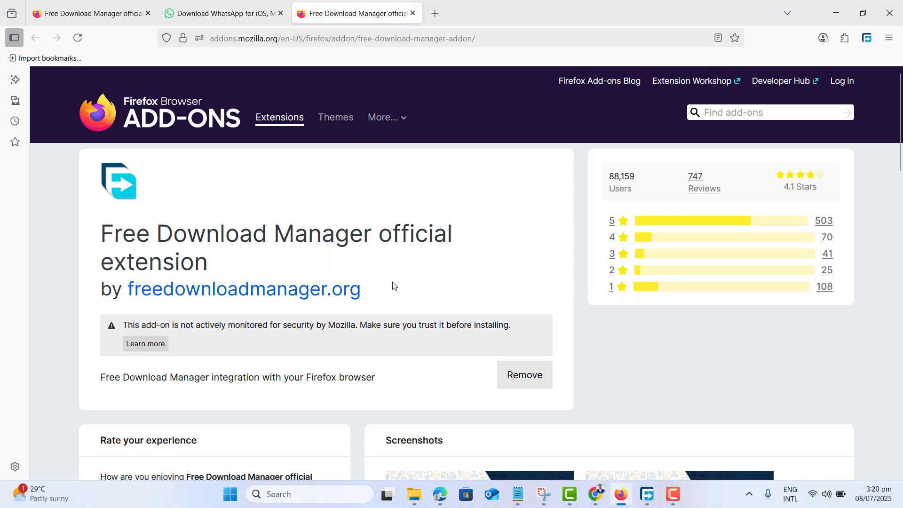
left_click_drag(394, 287, 96, 240)
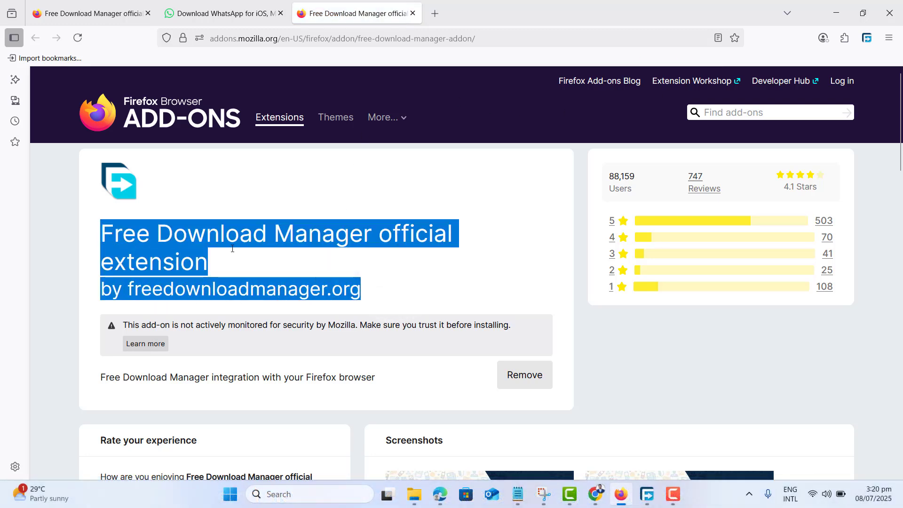
left_click(433, 256)
Step: Switch back to Free Download Manager using its taskbar icon
left_click(654, 501)
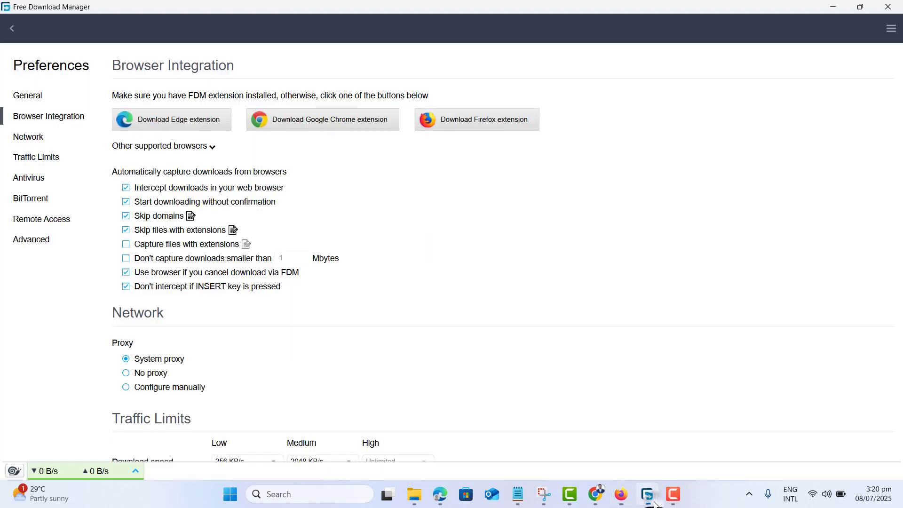